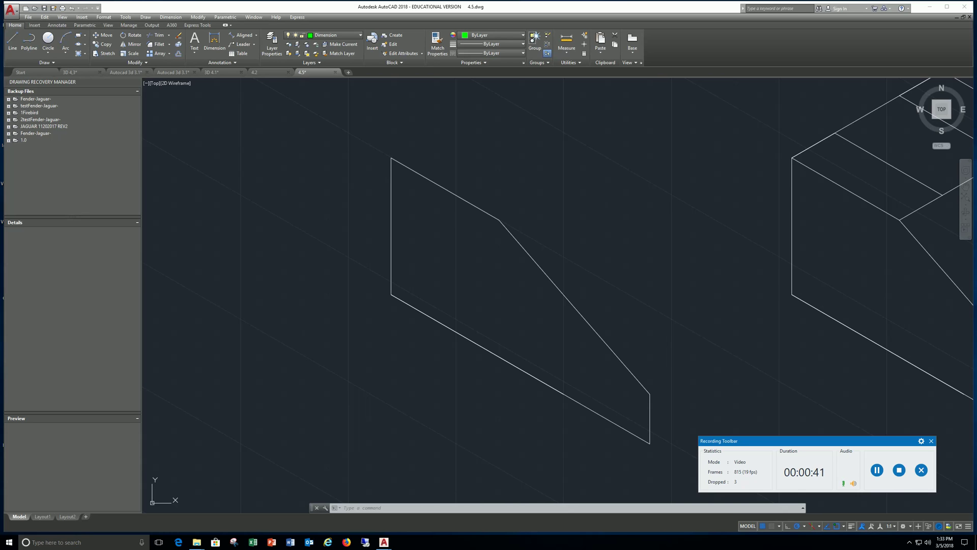
Step: Examine the successive isometric construction stages, from the side profile through the top slot layout to the angled front corner
mouse_move(702, 290)
middle_down()
mouse_move(680, 294)
mouse_move(262, 168)
mouse_move(230, 264)
mouse_move(236, 320)
mouse_move(246, 336)
mouse_move(320, 351)
middle_up()
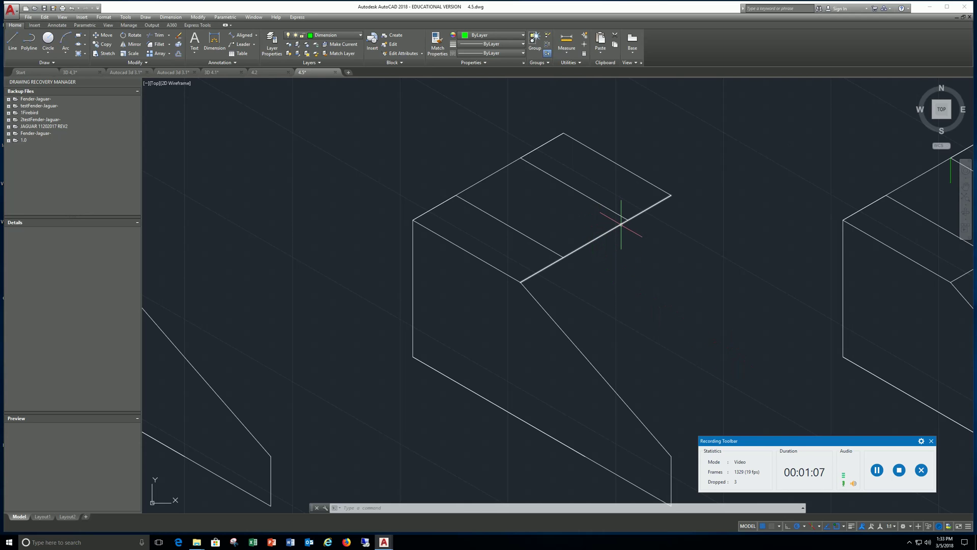
mouse_move(697, 264)
middle_down()
mouse_move(395, 216)
mouse_move(258, 203)
mouse_move(234, 211)
middle_up()
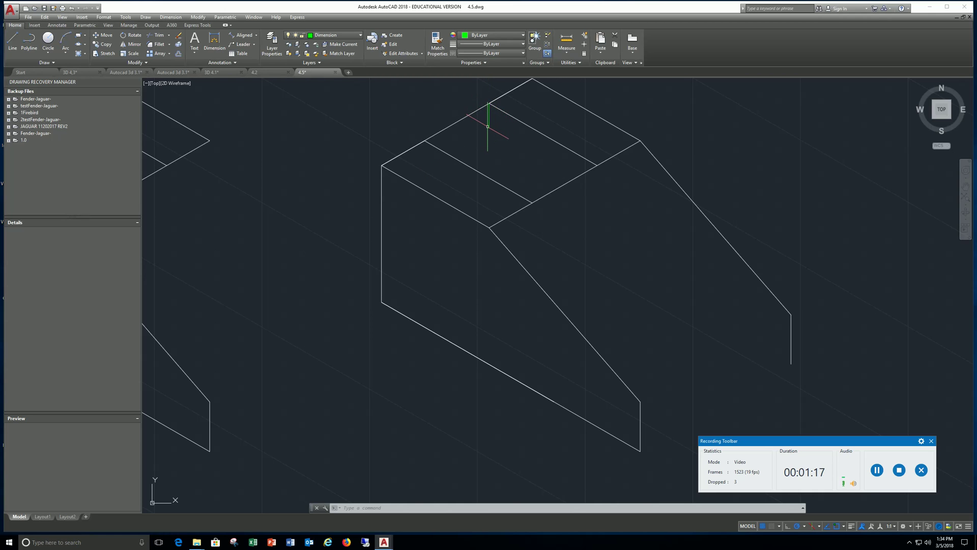
scroll(488, 125, down, 2)
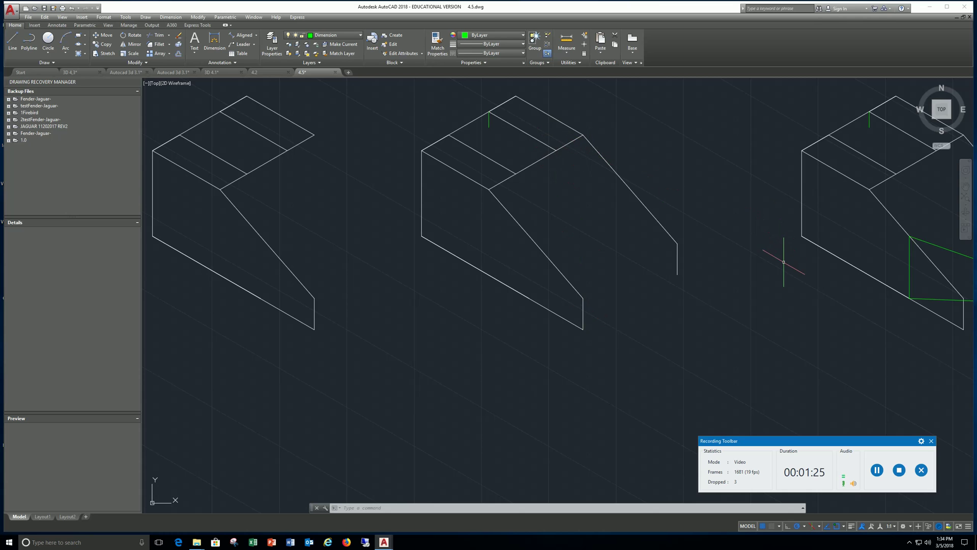
scroll(754, 299, down, 2)
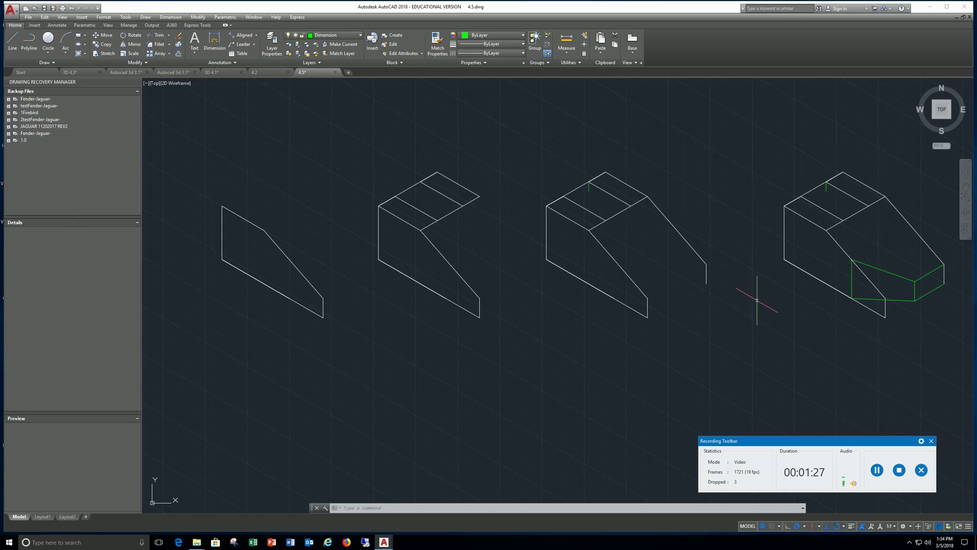
mouse_move(756, 294)
middle_down()
mouse_move(626, 290)
mouse_move(458, 327)
middle_up()
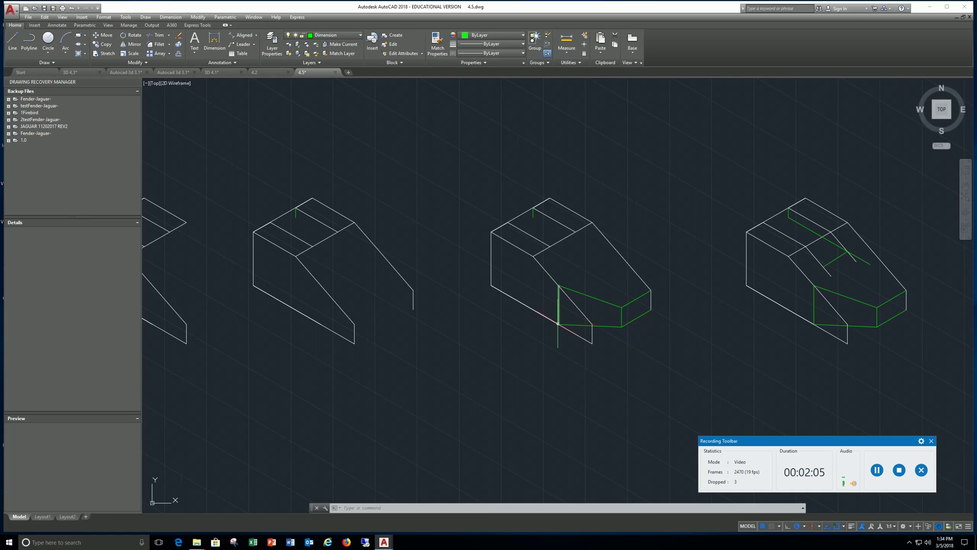
right_click(558, 286)
click(573, 297)
right_click(627, 315)
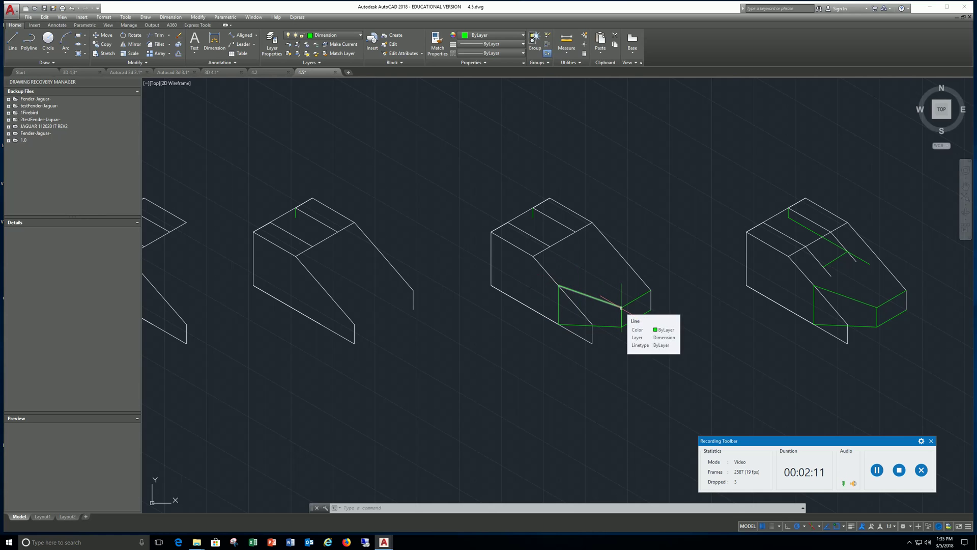
click(639, 319)
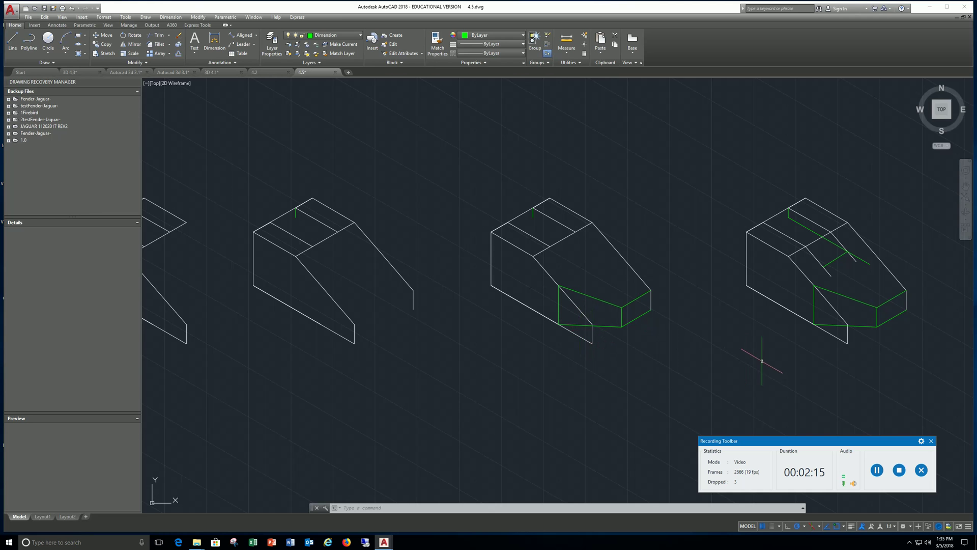
mouse_move(758, 360)
middle_down()
mouse_move(620, 342)
mouse_move(397, 338)
mouse_move(396, 351)
middle_up()
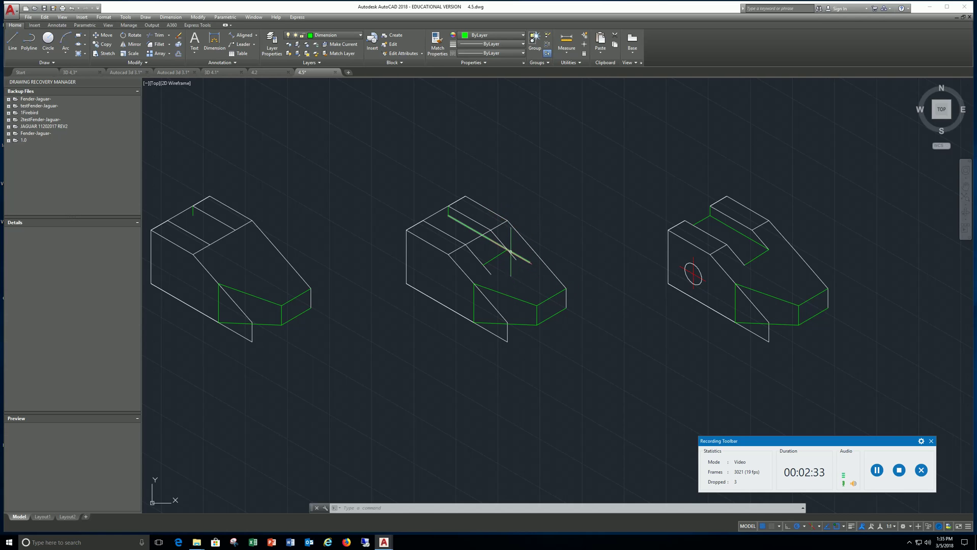
Step: Examine the slot's depth line, floor line, sloped edges and cross line on the stage with untrimmed overhangs
scroll(509, 224, up, 5)
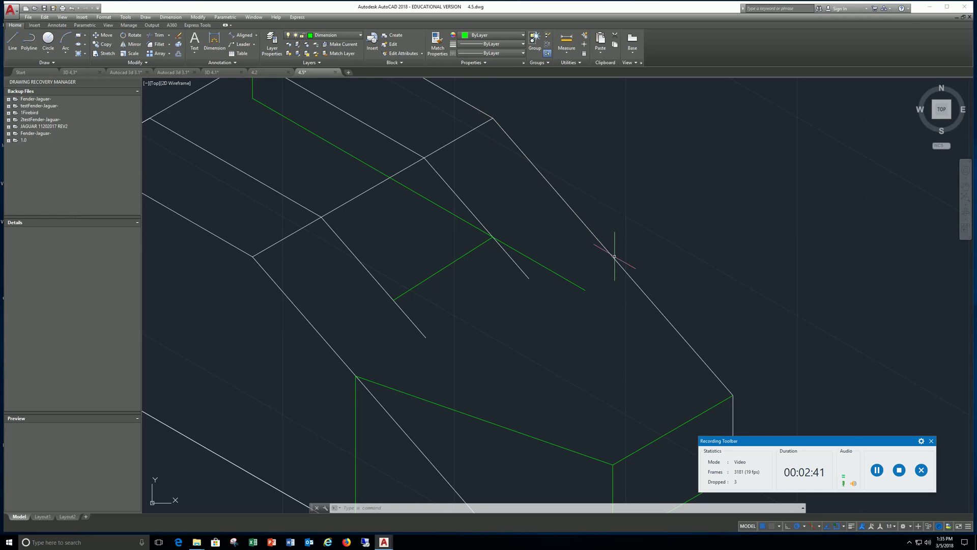
mouse_move(436, 142)
middle_down()
mouse_move(452, 168)
mouse_move(559, 211)
middle_up()
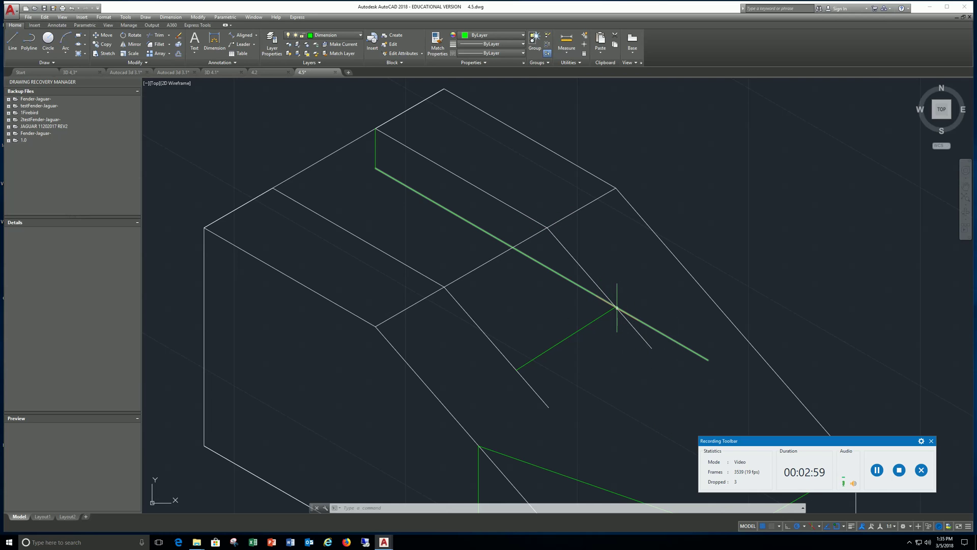
mouse_move(617, 307)
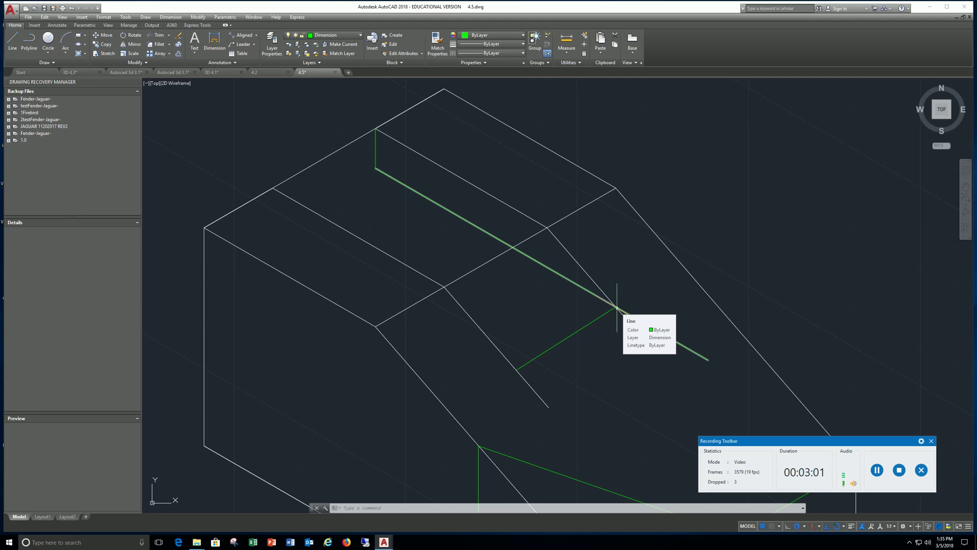
middle_drag(414, 305, 402, 201)
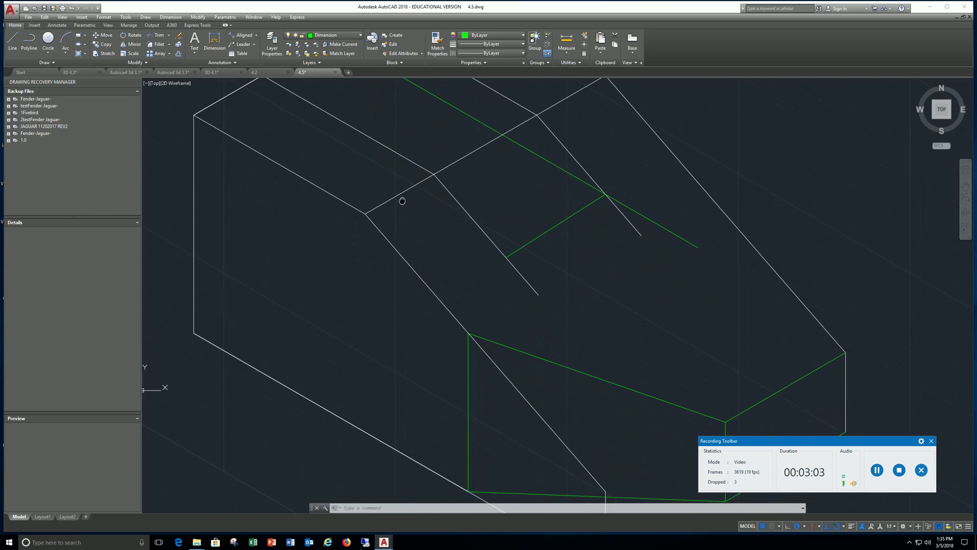
scroll(490, 243, down, 2)
mouse_move(491, 243)
middle_down()
mouse_move(472, 216)
mouse_move(473, 242)
middle_up()
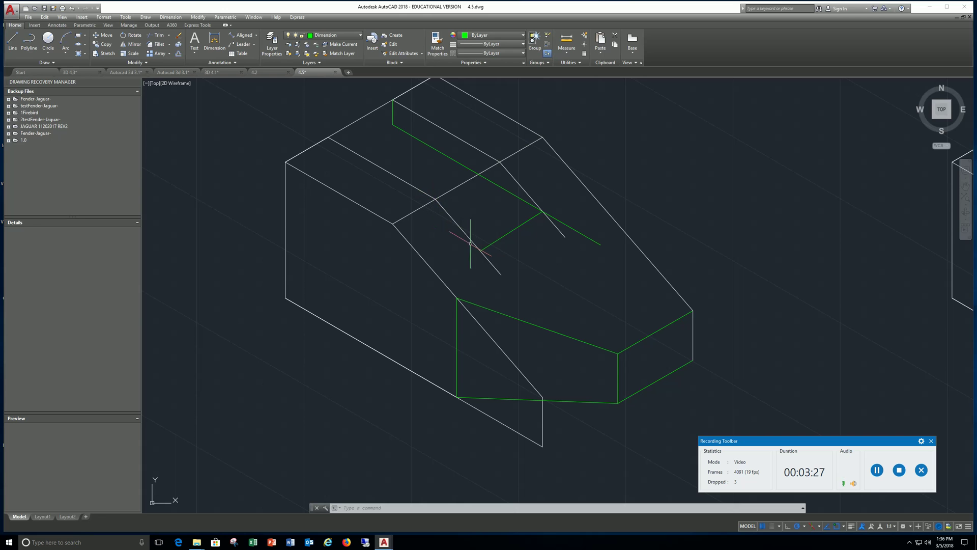
Step: Trim the overhanging ends of the slot's green floor line and both sloped edges back to the short green cross line
scroll(646, 257, down, 3)
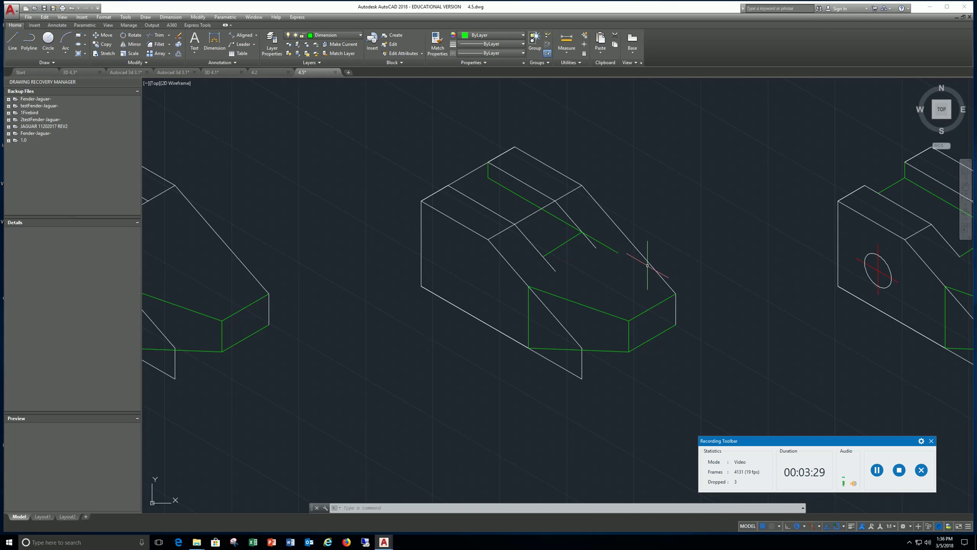
scroll(648, 258, down, 2)
mouse_move(648, 257)
middle_down()
mouse_move(355, 273)
mouse_move(407, 277)
middle_up()
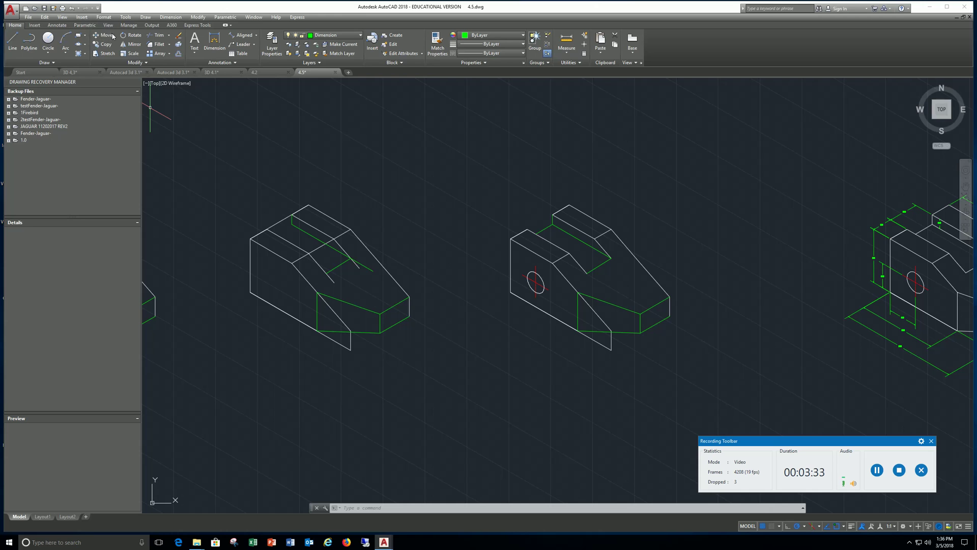
click(154, 37)
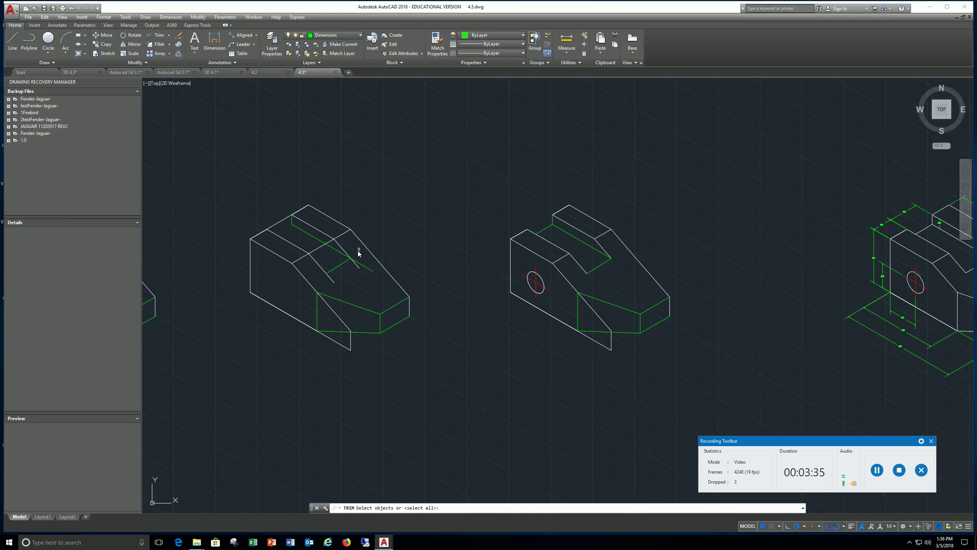
scroll(359, 252, up, 5)
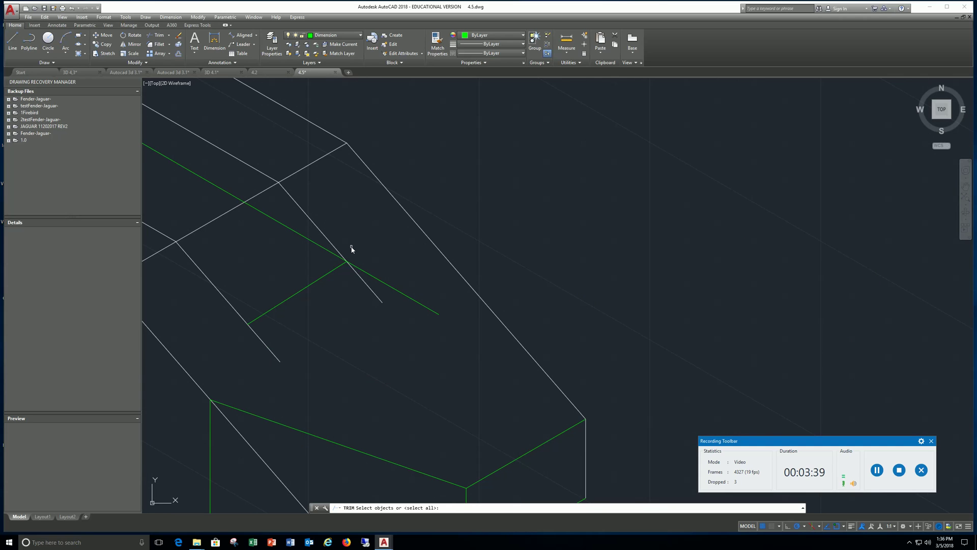
click(305, 290)
key(Return)
click(362, 278)
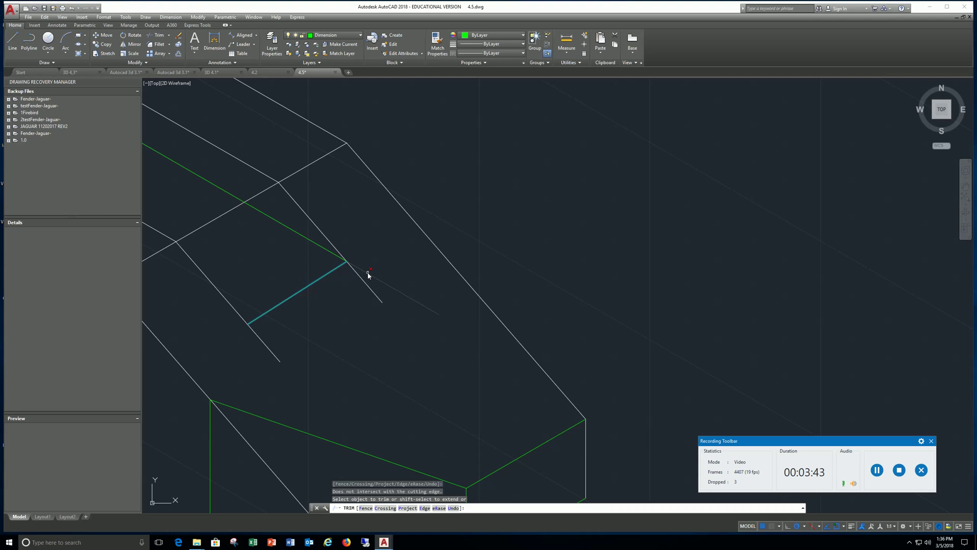
click(368, 274)
click(256, 334)
scroll(261, 287, down, 2)
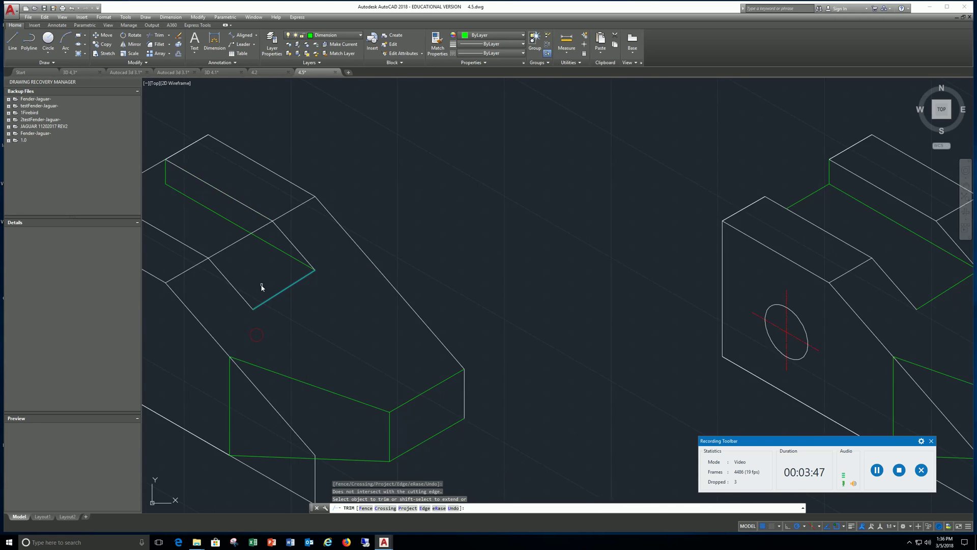
scroll(261, 287, down, 1)
middle_drag(264, 282, 397, 290)
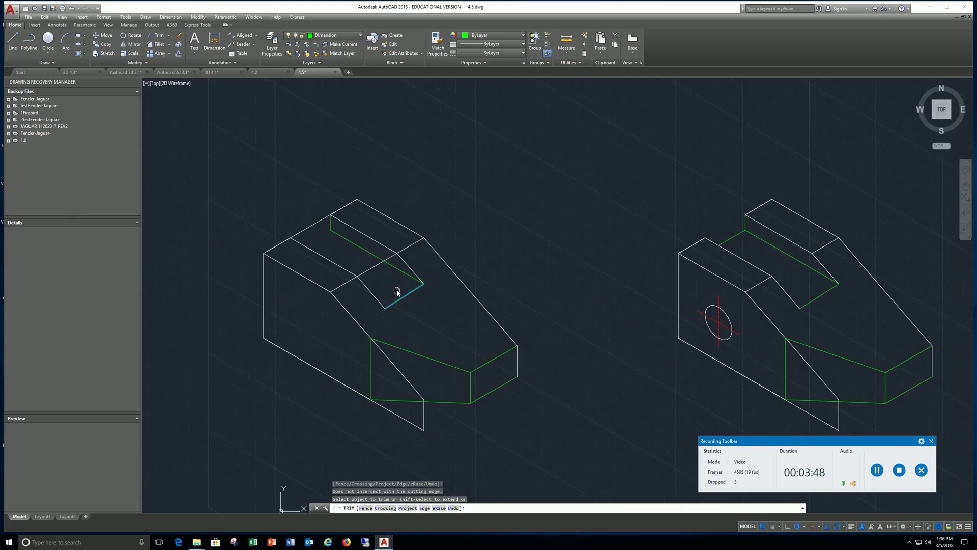
Step: Trim the white top edge segment across the slot, using the slot's two sloped edges as cutting edges
click(156, 35)
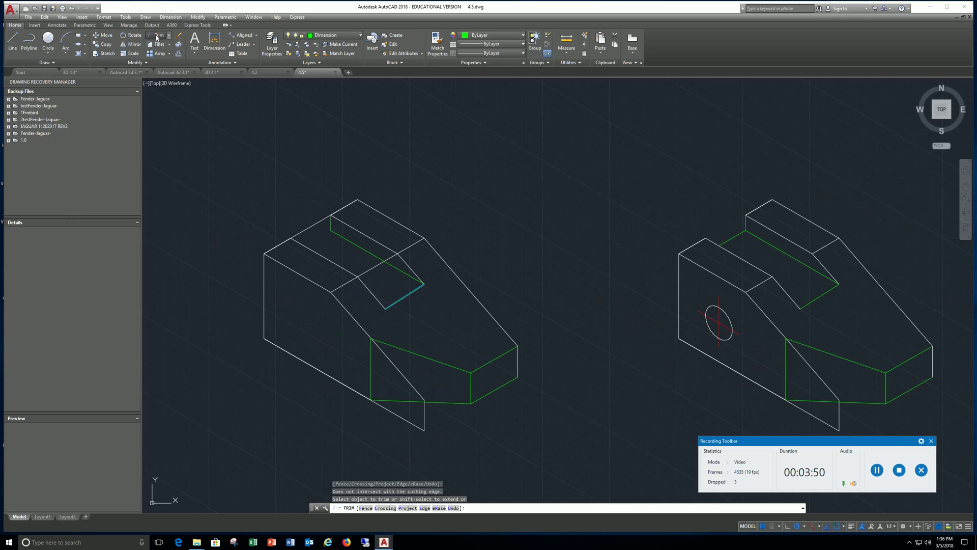
click(368, 291)
click(409, 265)
key(Return)
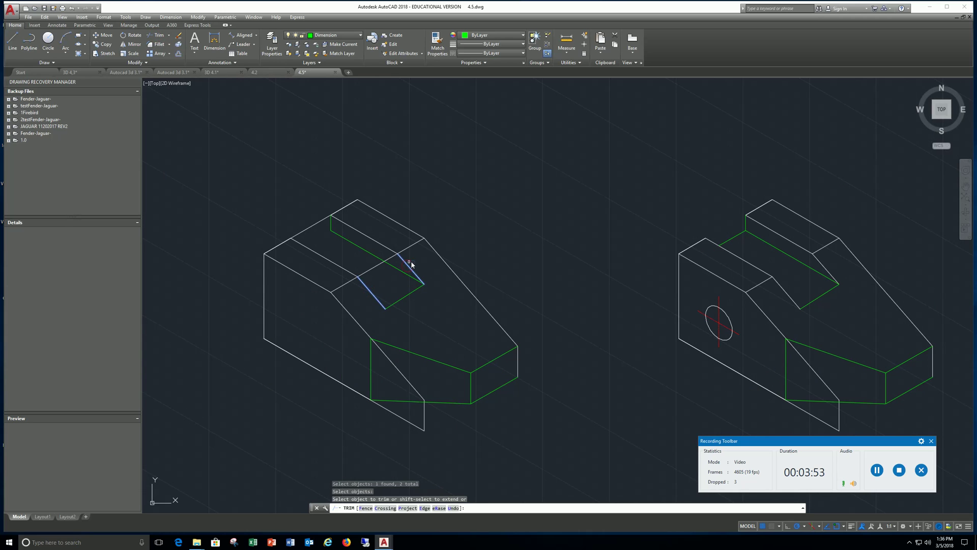
click(411, 263)
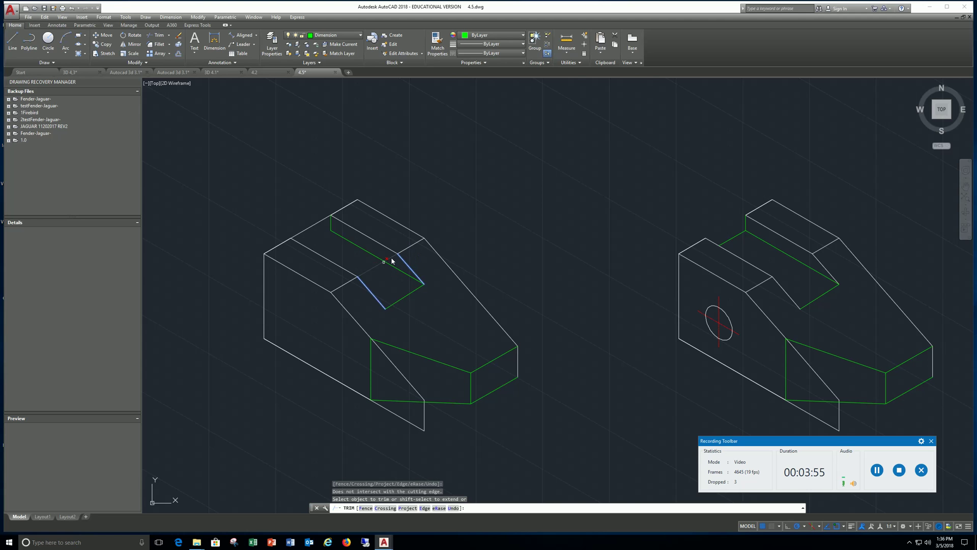
Step: Examine the finished dimensioned block, the ellipse drawing options, the hole's location dimensions and the overall base dimensions
middle_drag(738, 330, 601, 270)
scroll(598, 270, down, 2)
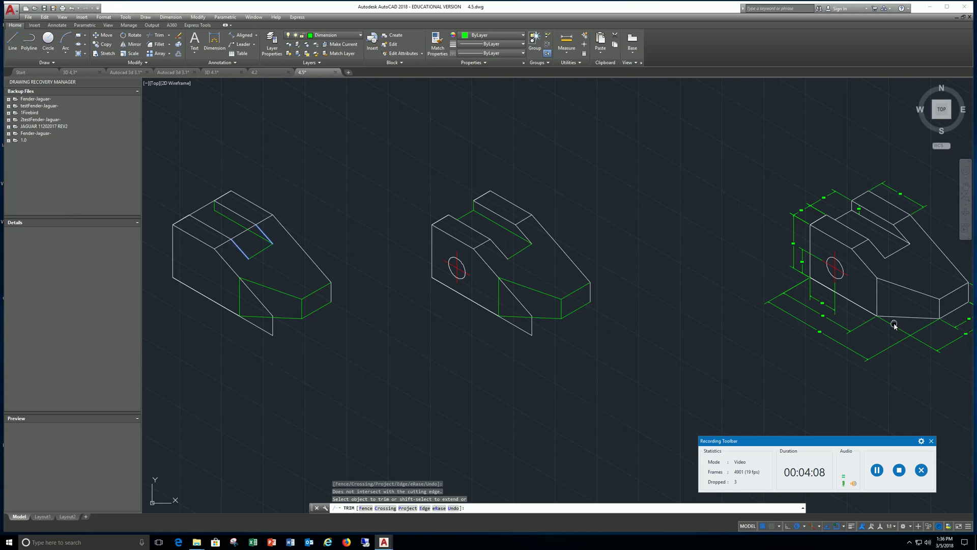
mouse_move(894, 325)
middle_down()
mouse_move(617, 331)
mouse_move(544, 302)
middle_up()
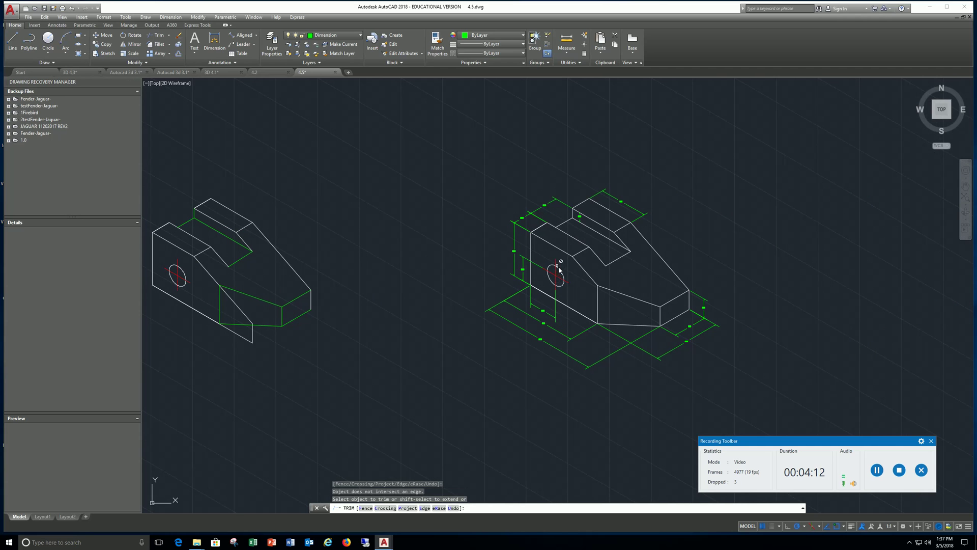
click(84, 44)
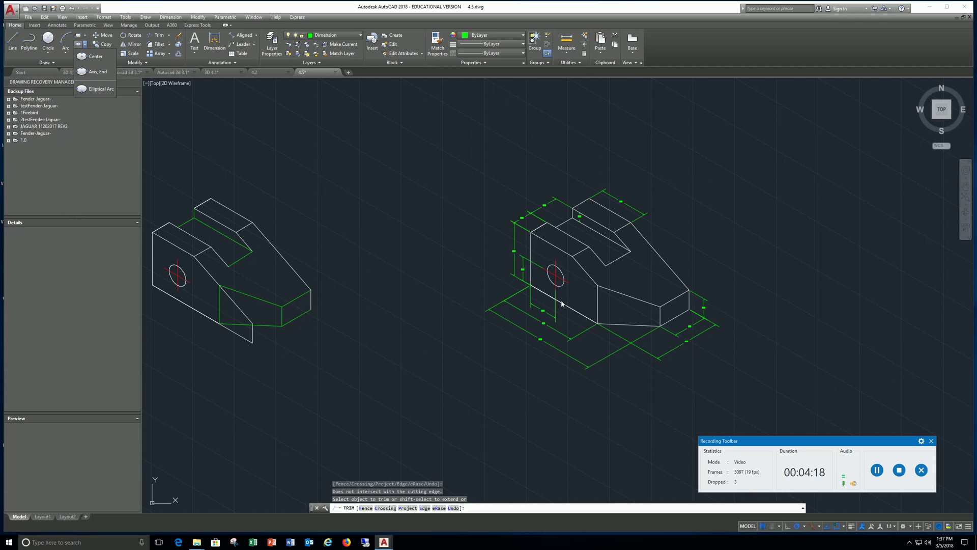
scroll(554, 278, up, 5)
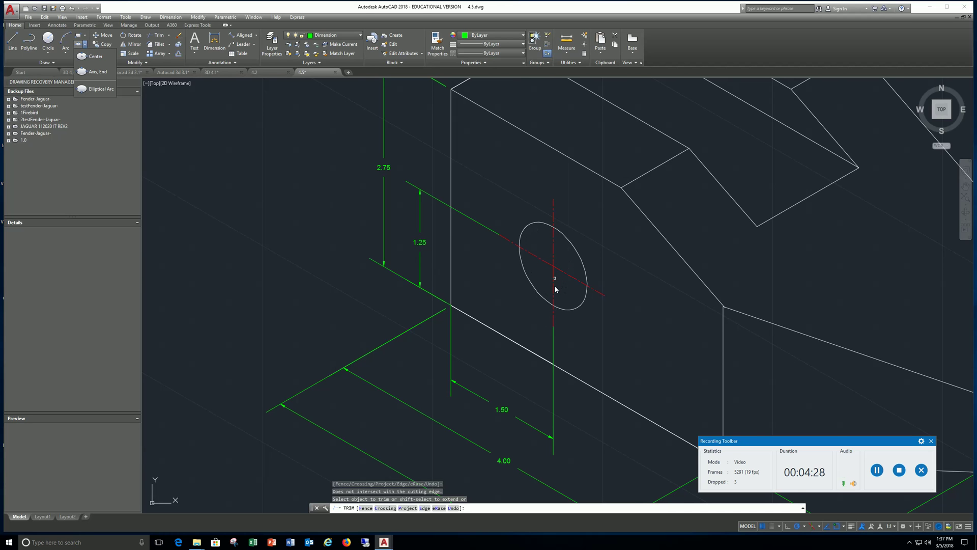
scroll(554, 289, down, 4)
scroll(523, 347, down, 2)
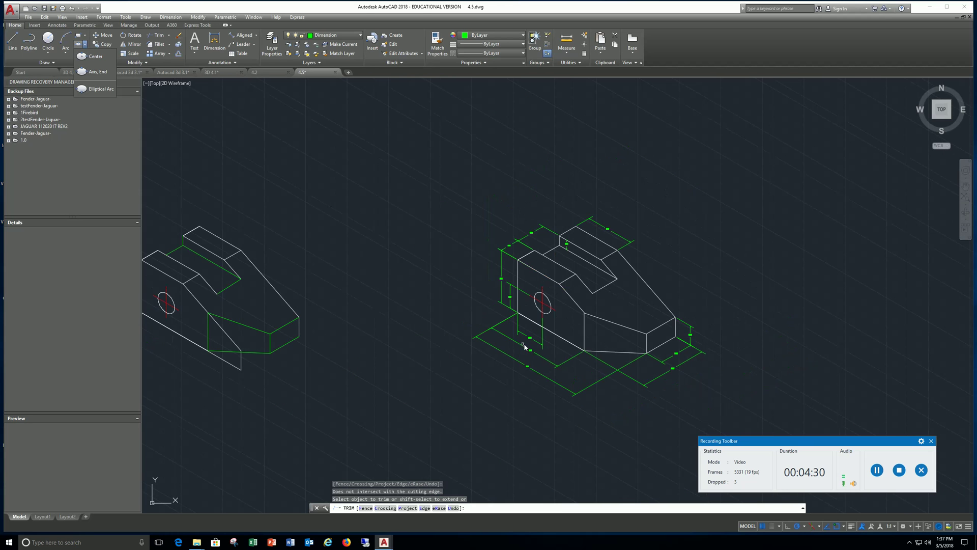
scroll(502, 322, up, 7)
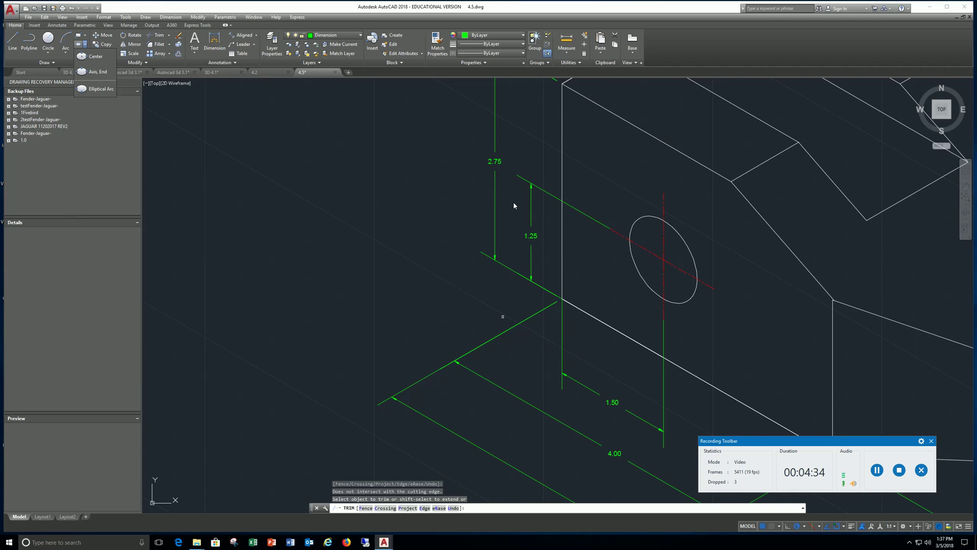
scroll(514, 204, down, 2)
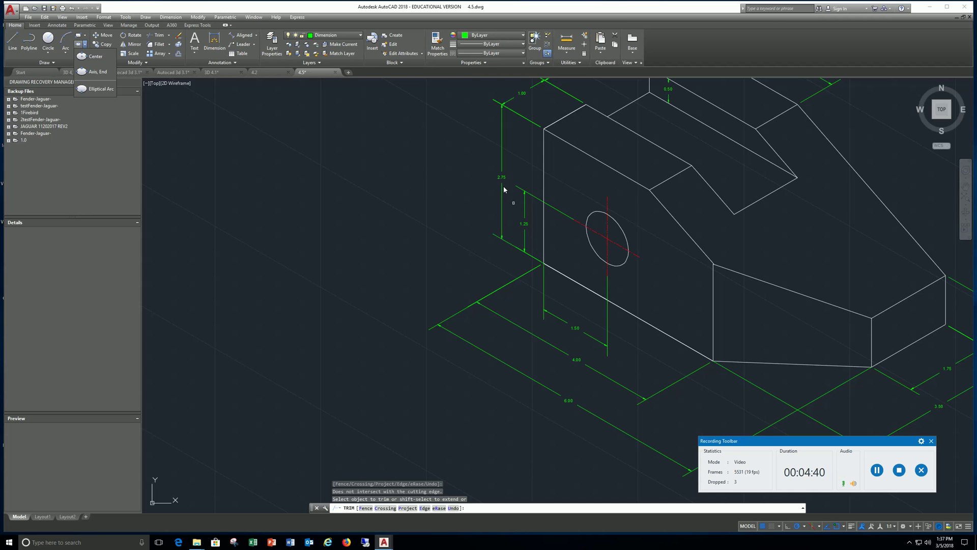
scroll(537, 279, down, 1)
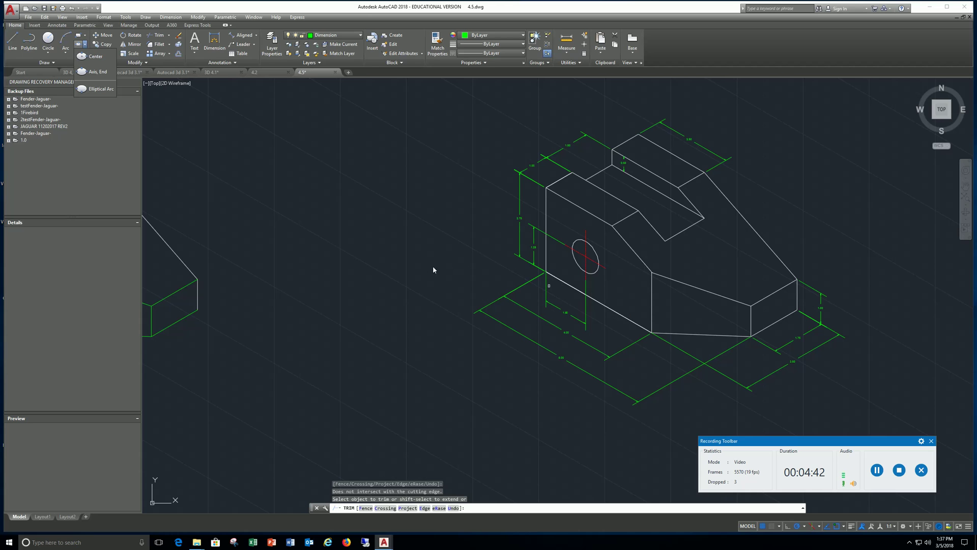
scroll(700, 353, down, 2)
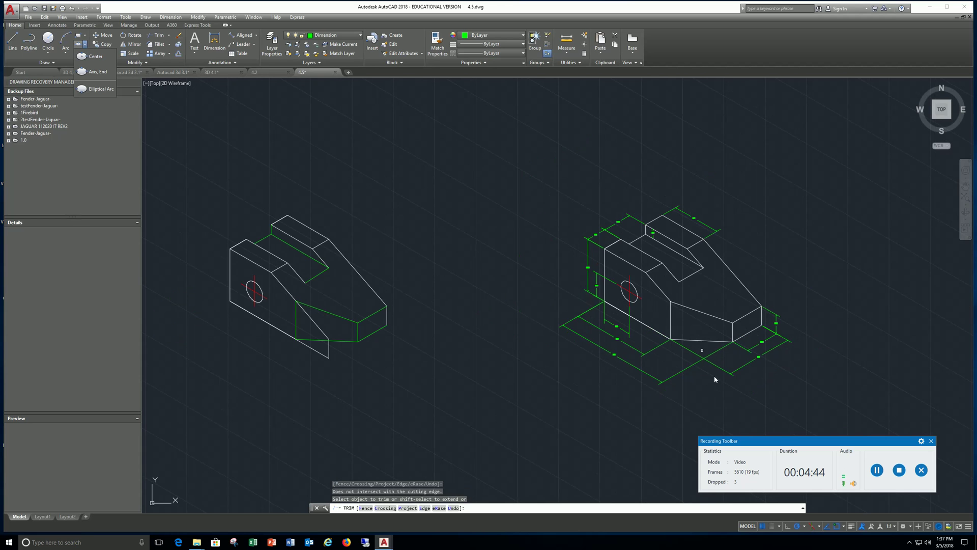
scroll(718, 381, up, 3)
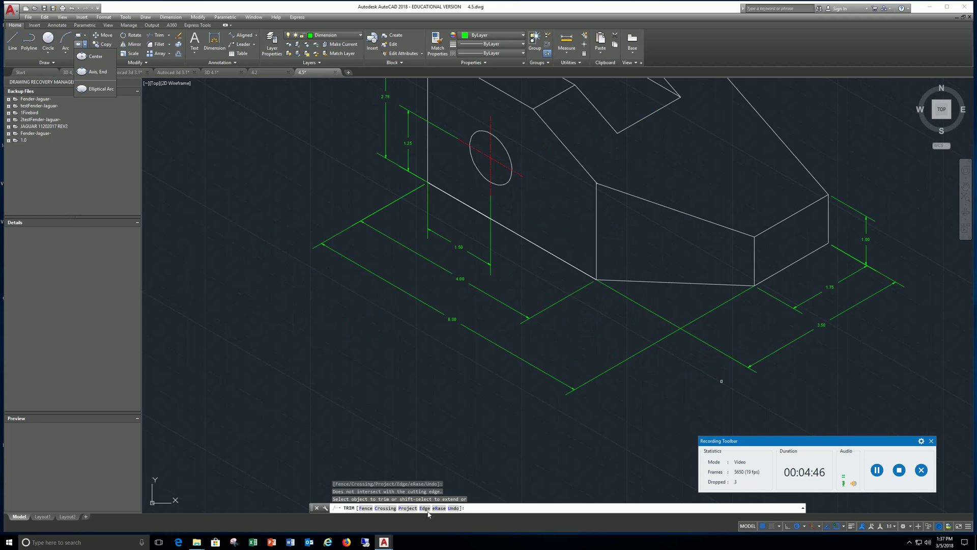
Step: Leave the Trim command and try to reposition the text of the block's overall length dimension with DIMTEDIT
key(Escape)
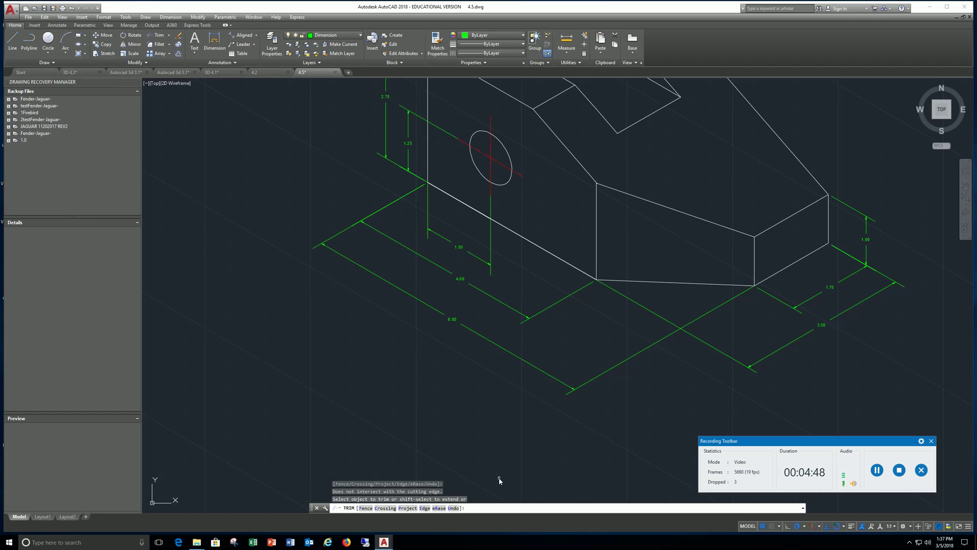
key(Escape)
text(DIM)
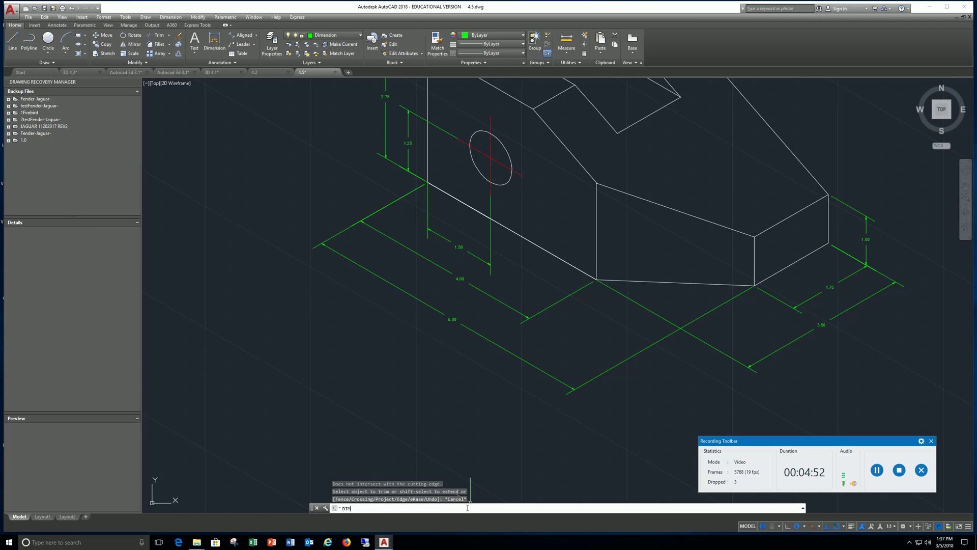
text(TEDIT)
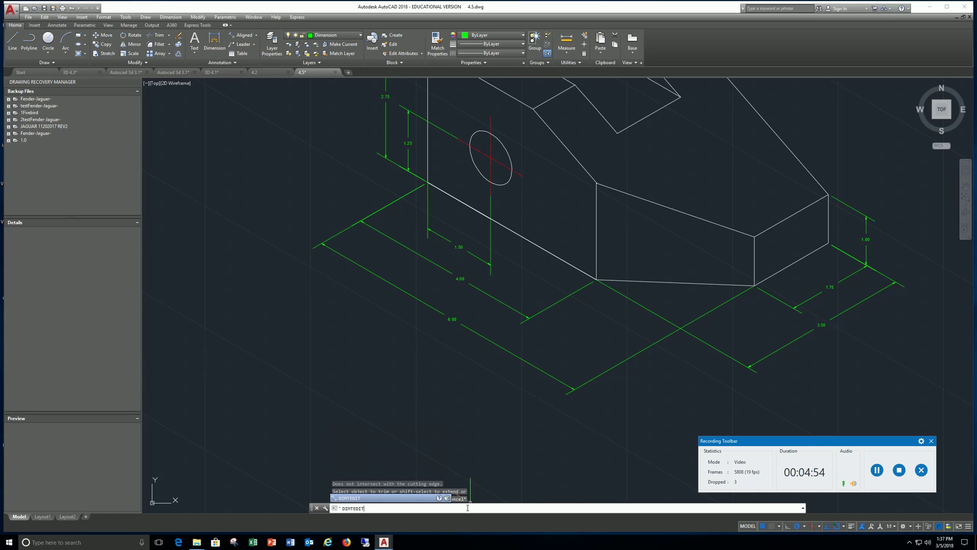
key(Return)
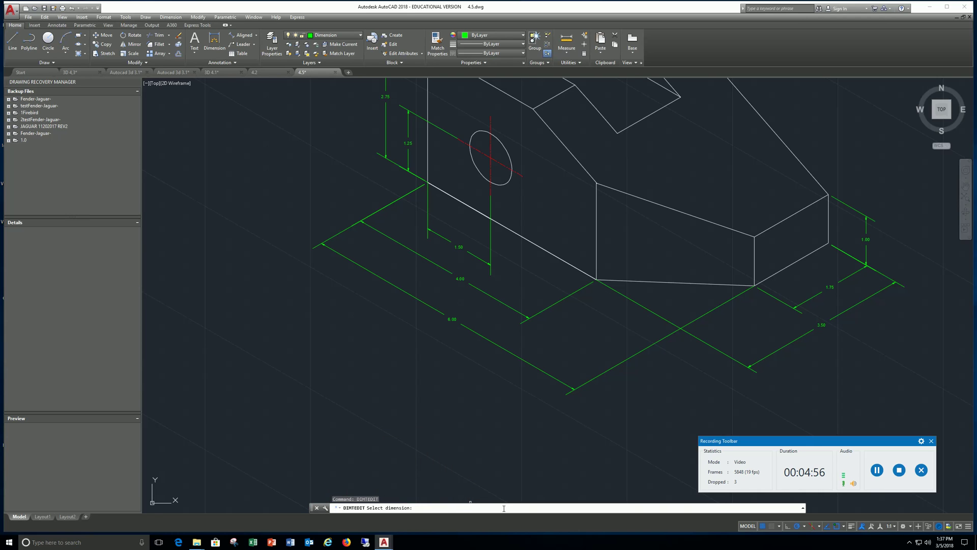
click(451, 319)
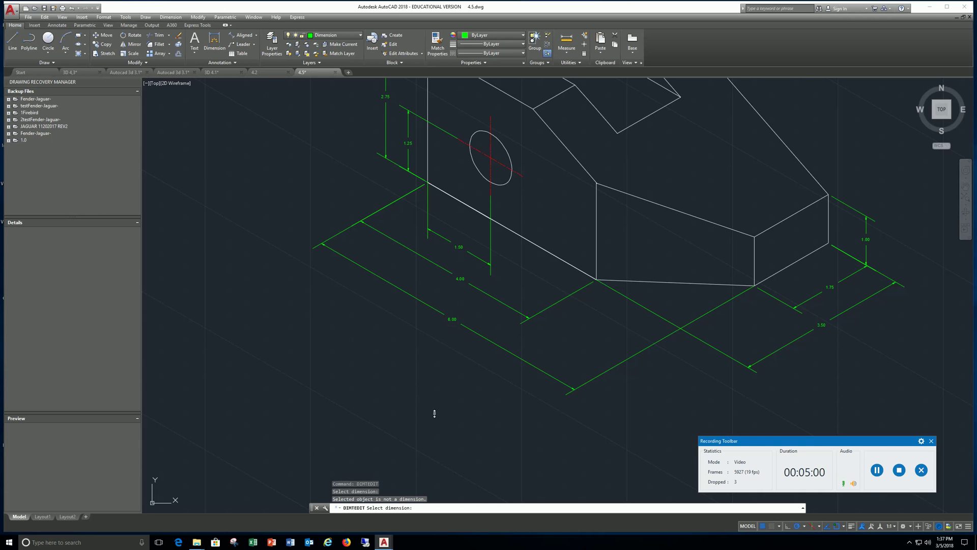
key(Return)
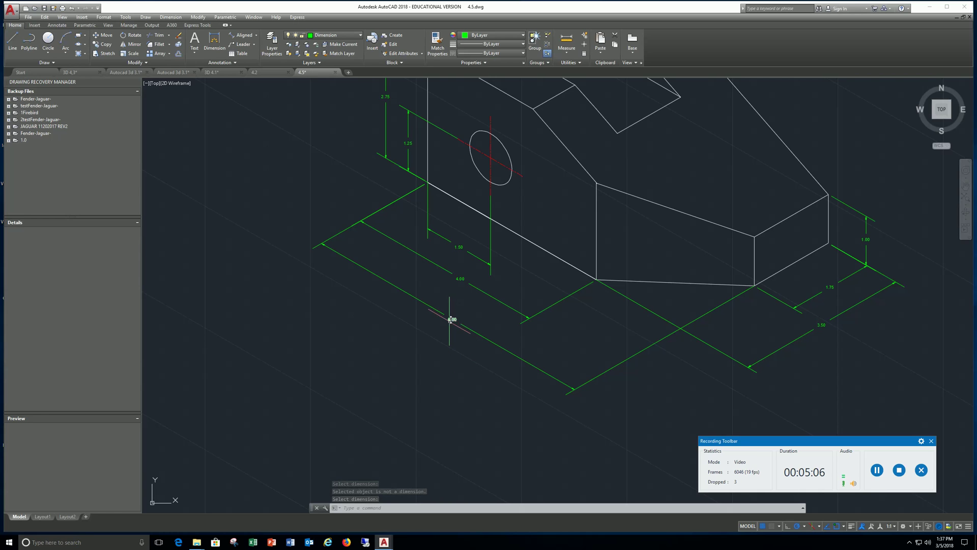
key(Escape)
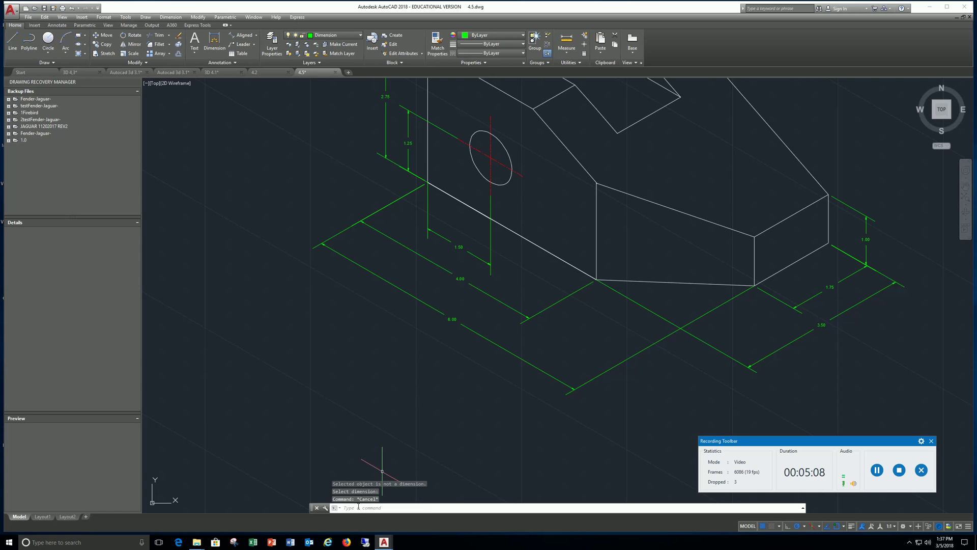
Step: Try DIMTEDIT again on the text of the outermost length dimension below the block, and clear the selection
text(DIM)
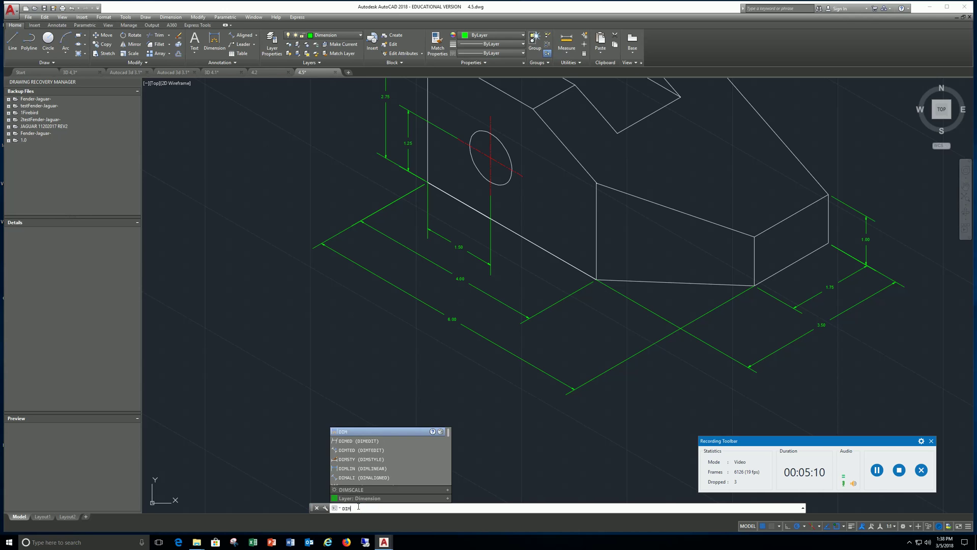
text(TEDIT)
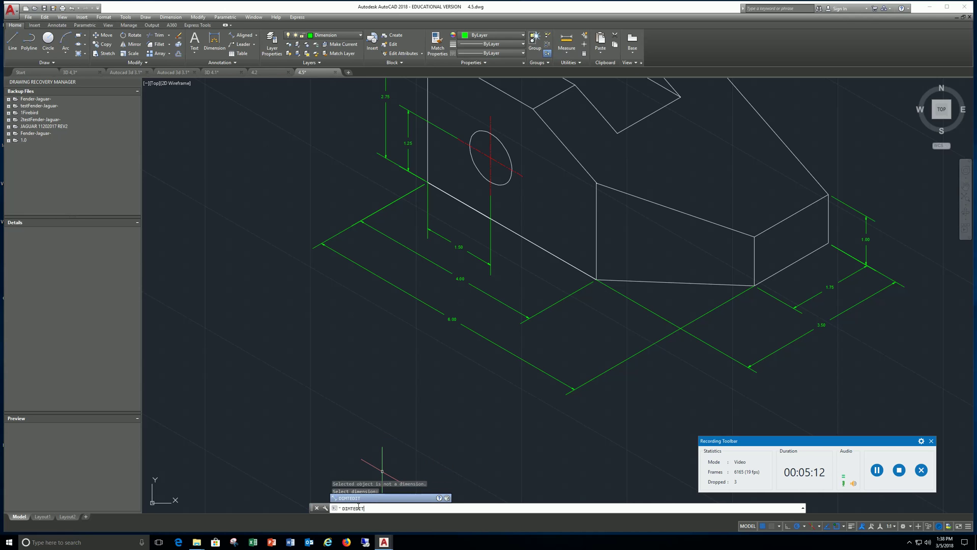
key(Return)
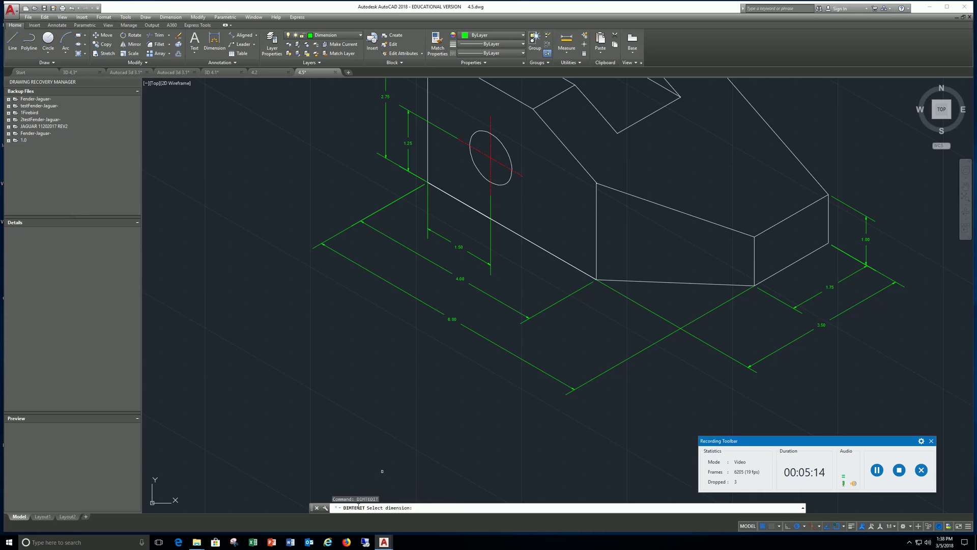
click(448, 320)
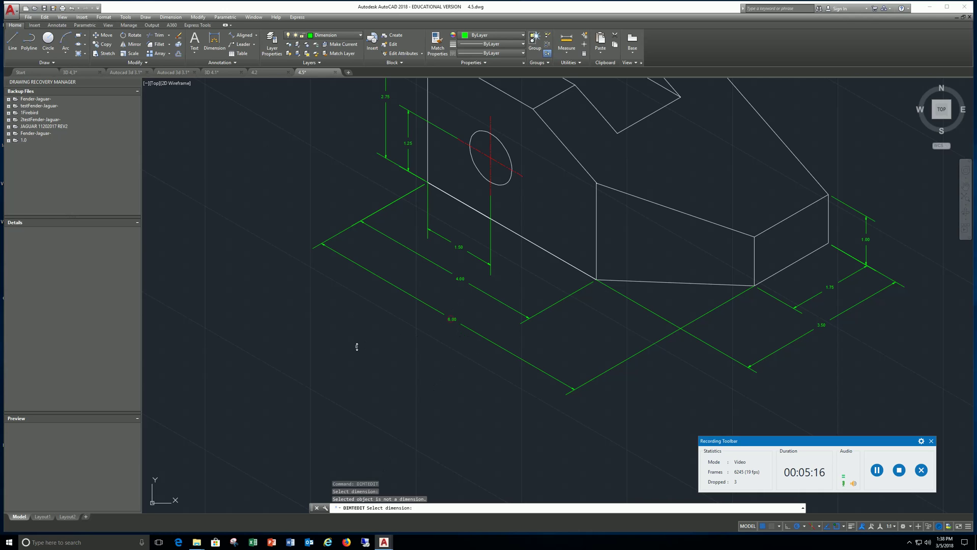
key(Escape)
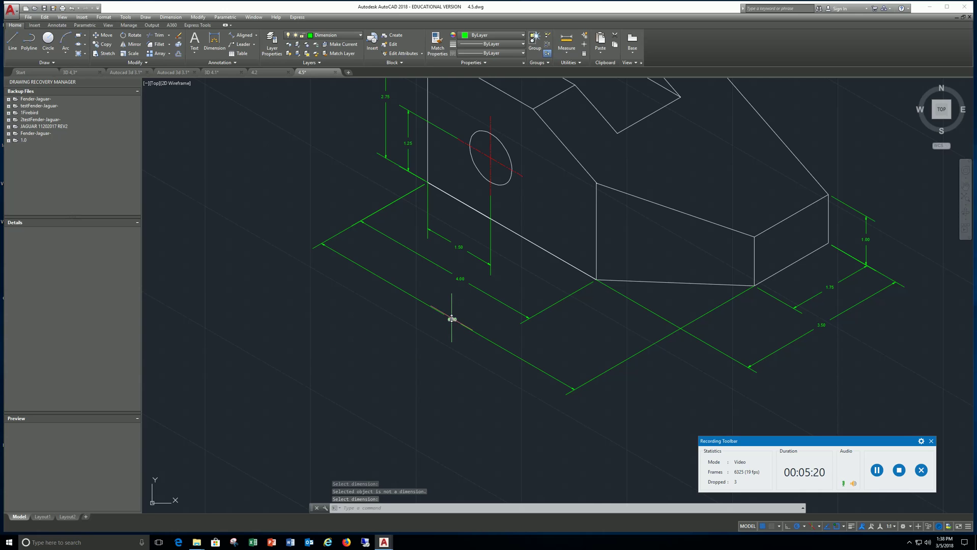
key(Escape)
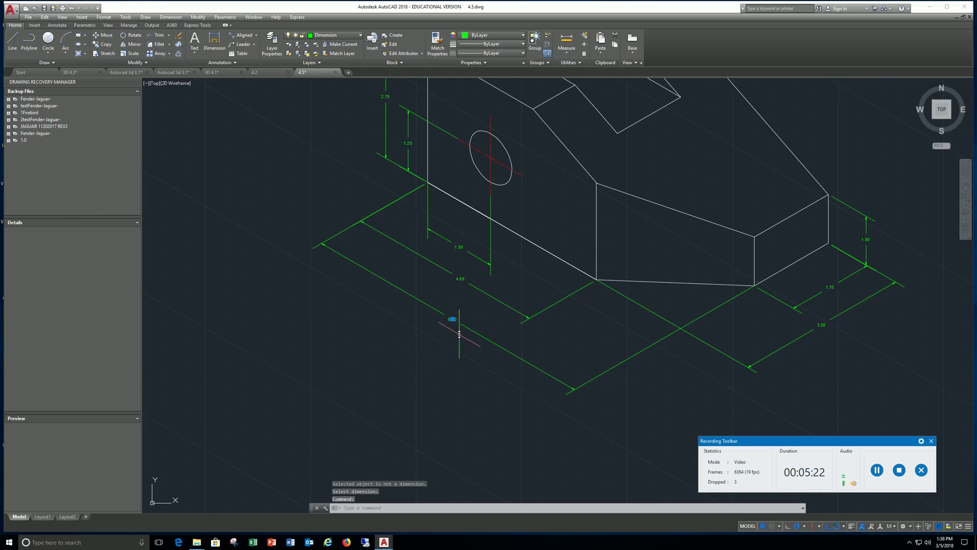
key(Escape)
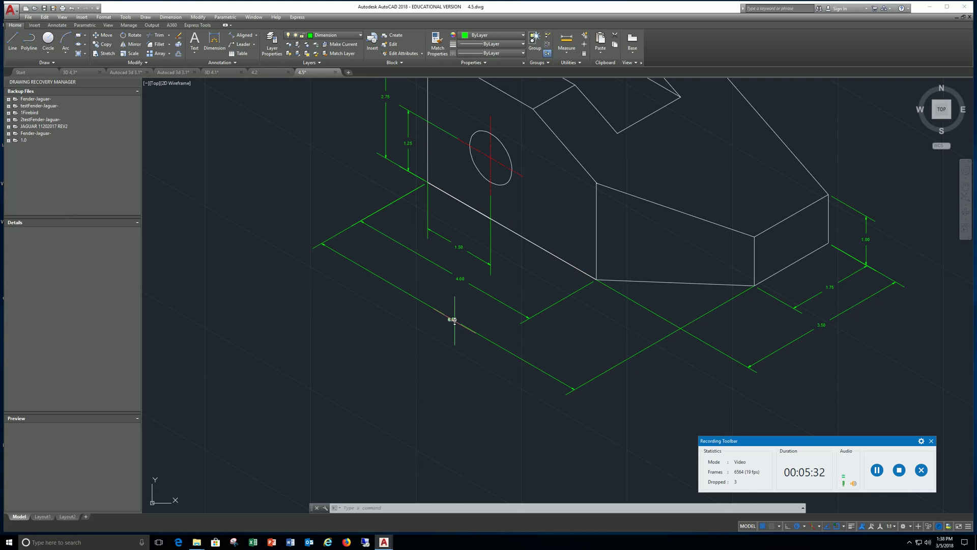
Step: Examine the dimensions around the block's base, hole, height, slot and top edges
scroll(486, 379, down, 2)
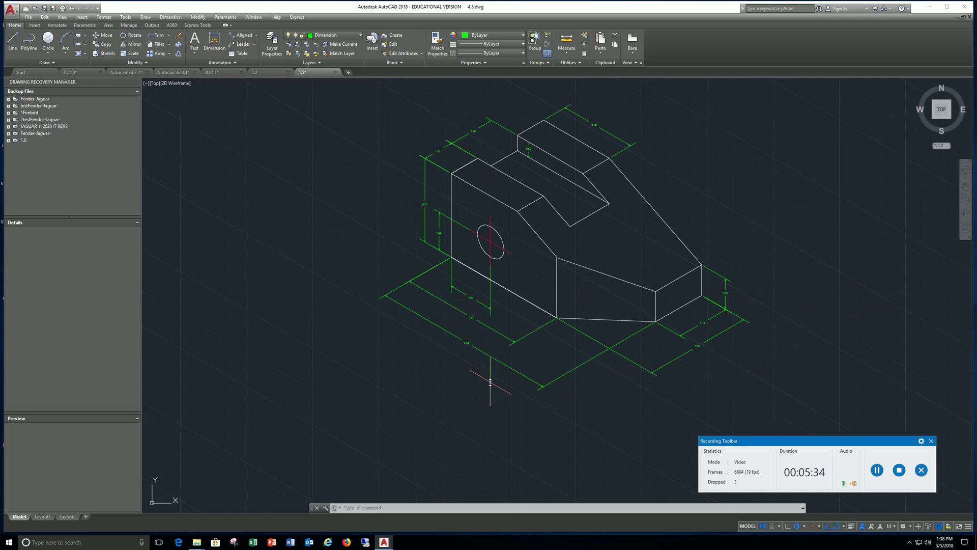
scroll(486, 379, up, 4)
scroll(475, 312, down, 2)
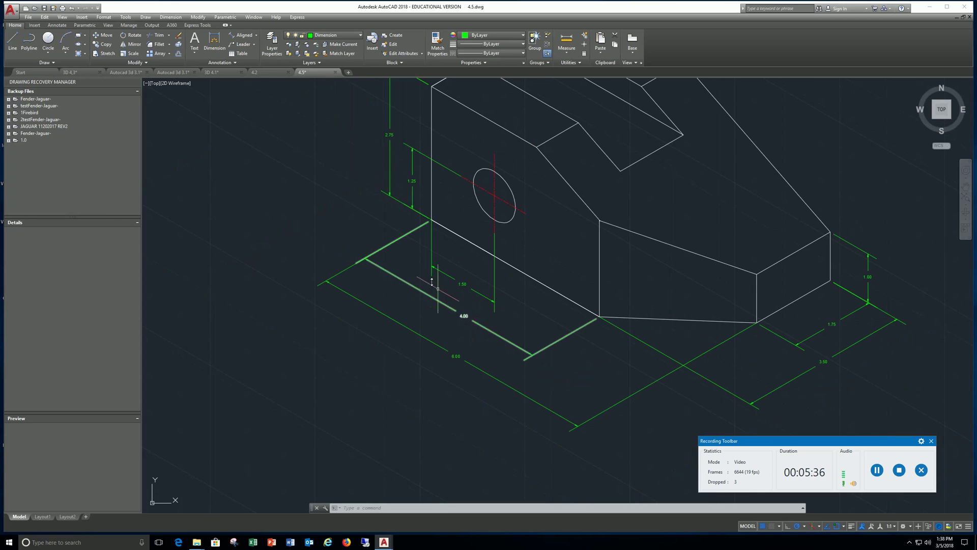
scroll(433, 215, down, 2)
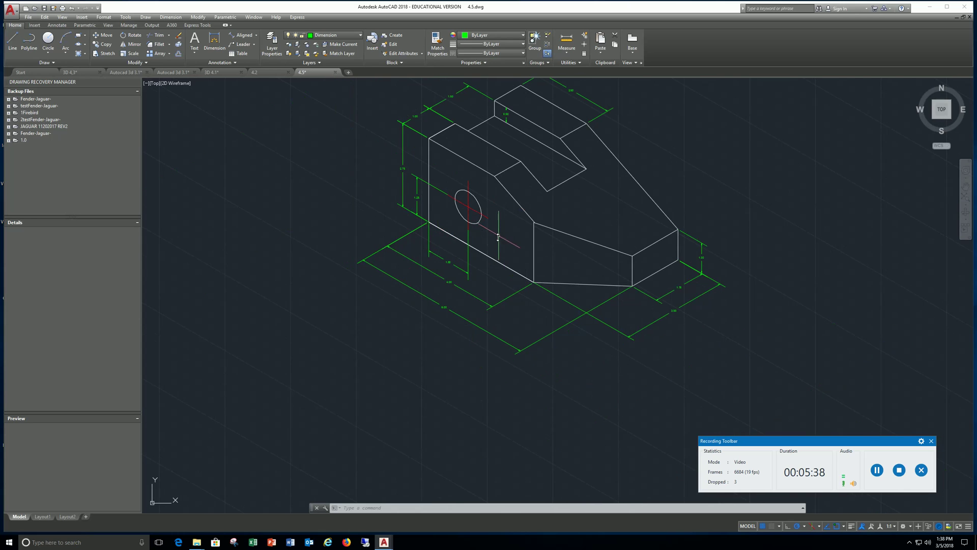
middle_drag(495, 236, 416, 281)
scroll(351, 152, up, 3)
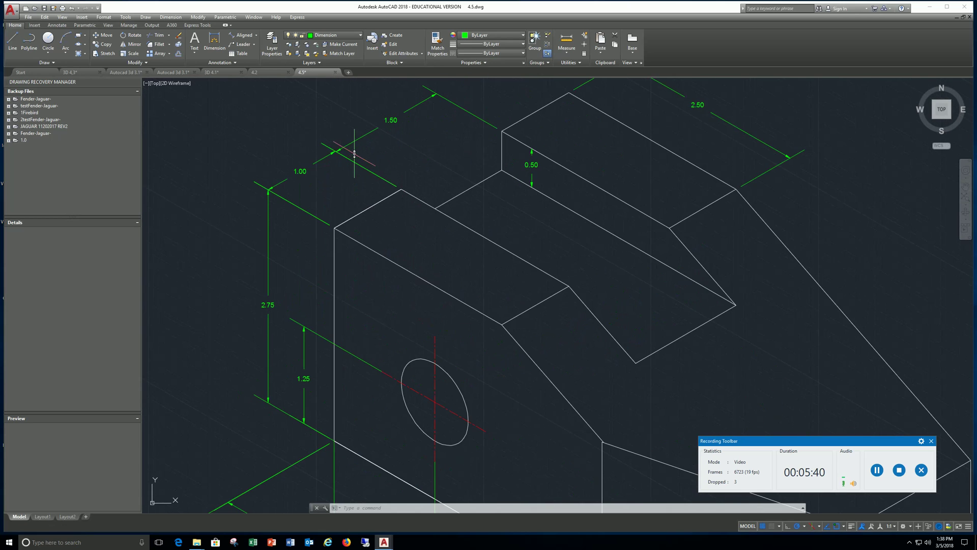
scroll(358, 154, down, 1)
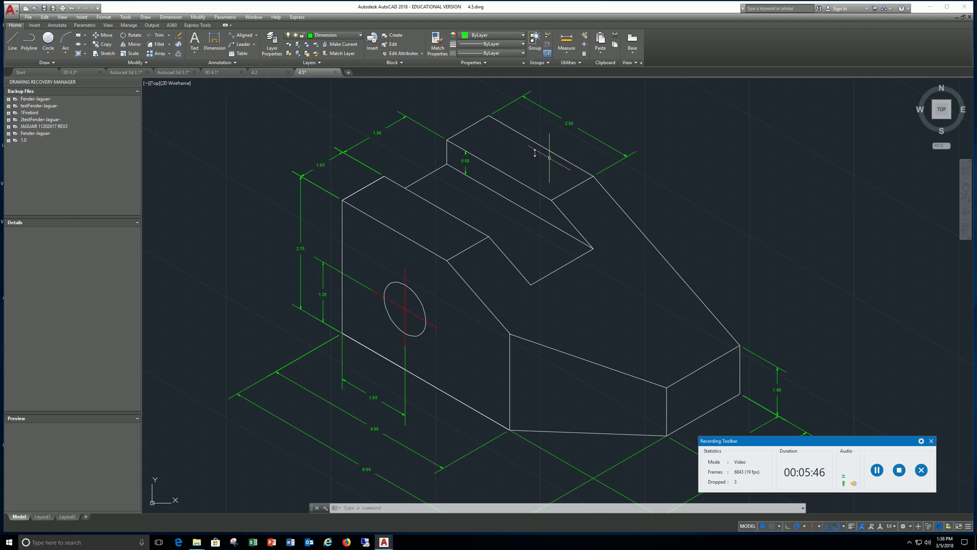
scroll(704, 358, down, 3)
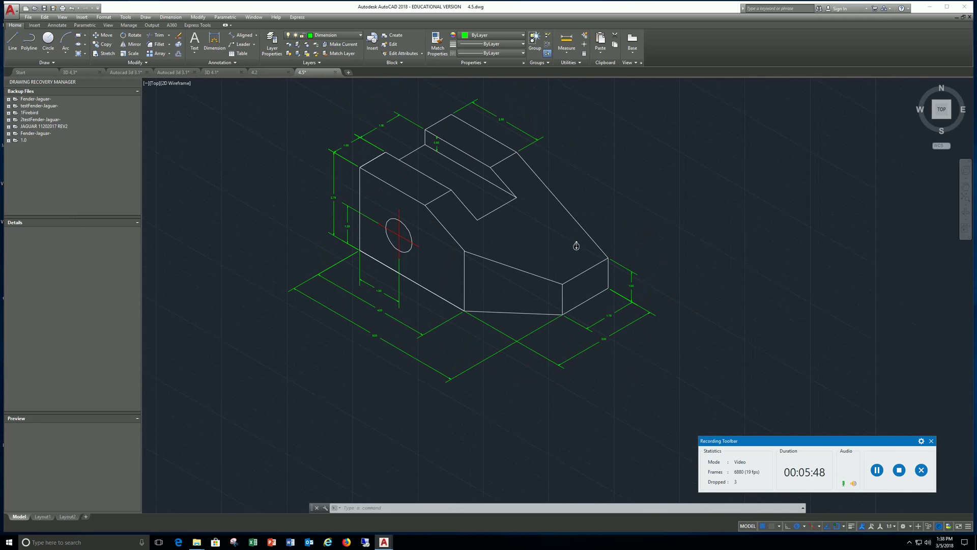